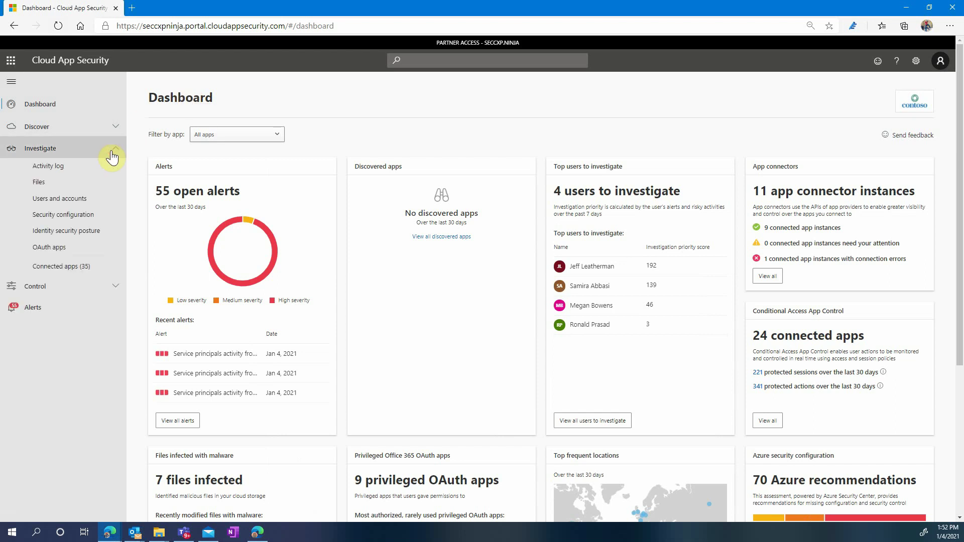
Filter the Connected apps list to show only the two Box app connectors.
{"action": "left_click", "coordinate": [90, 265]}
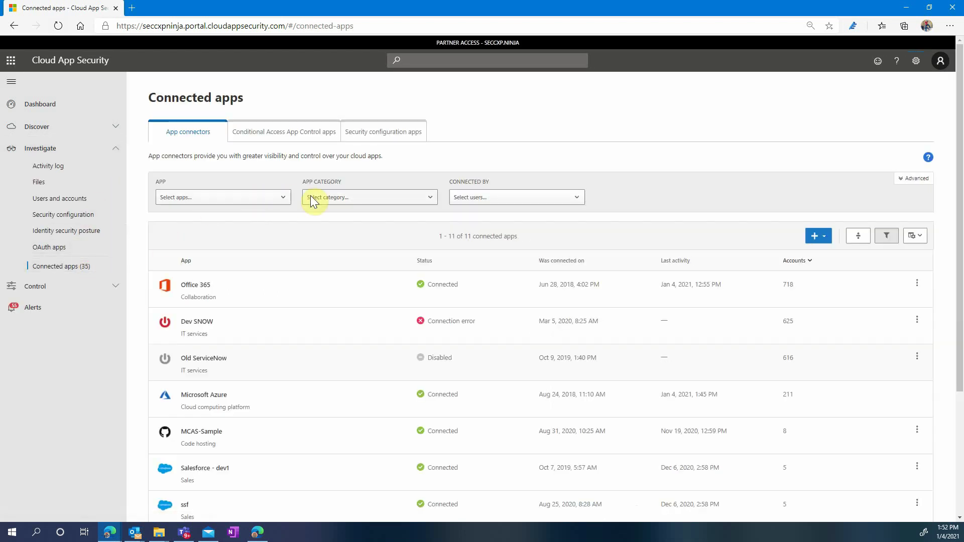
{"action": "left_click", "coordinate": [260, 197]}
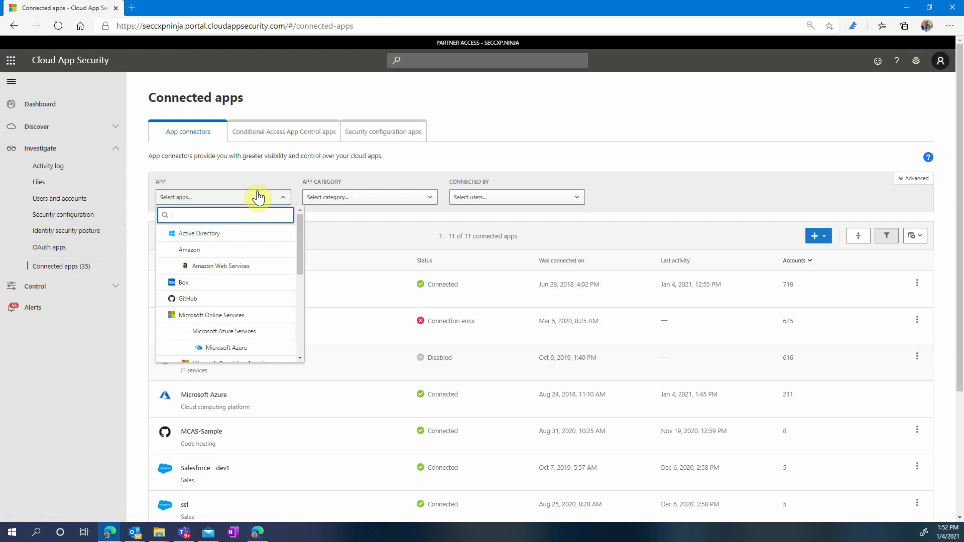
{"action": "left_click", "coordinate": [222, 284]}
{"action": "left_click", "coordinate": [314, 176]}
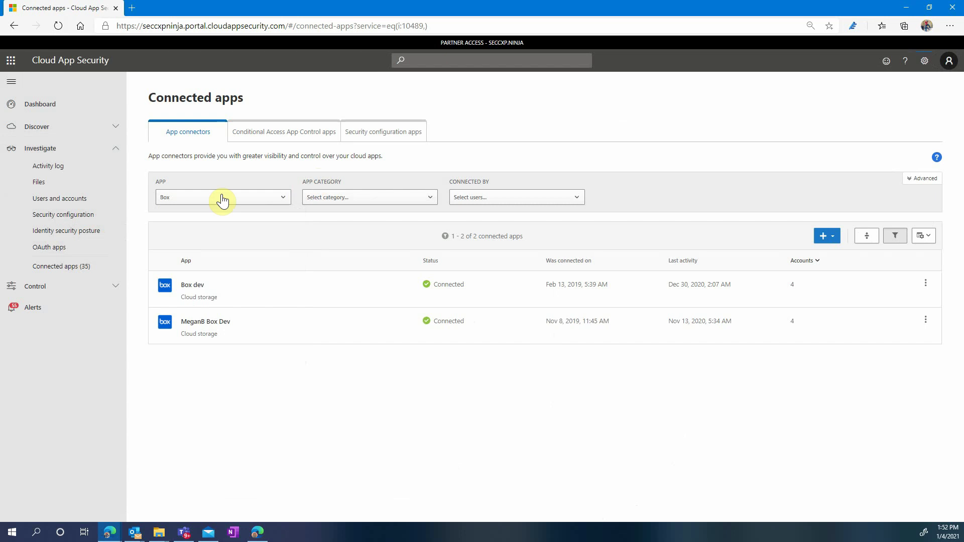
Filter the Policy templates page by name 'box' to list the four Box templates.
{"action": "left_click", "coordinate": [103, 290]}
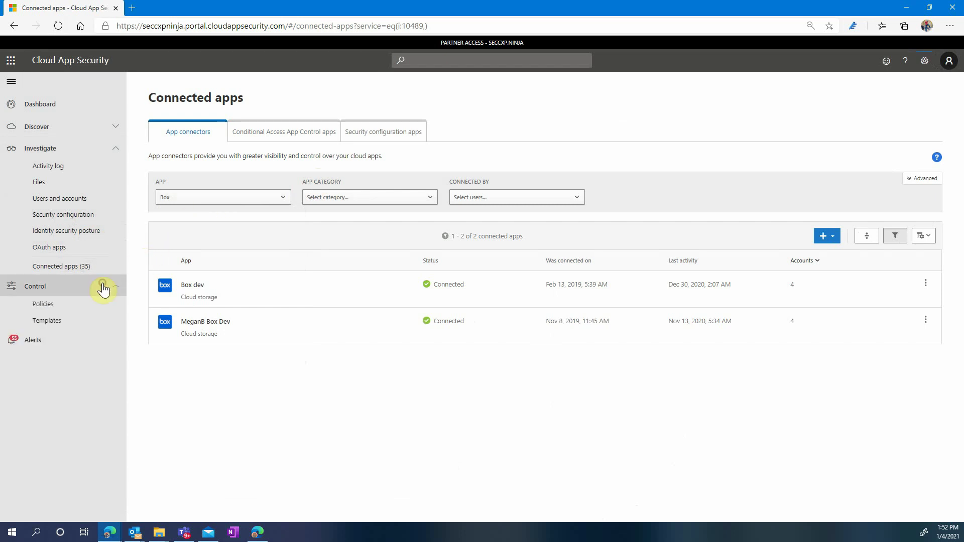
{"action": "left_click", "coordinate": [89, 328]}
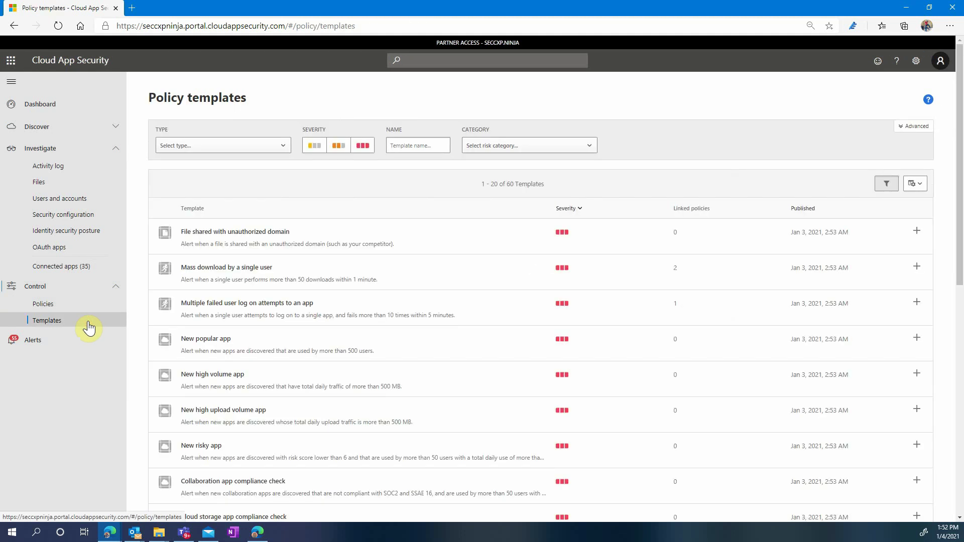
{"action": "left_click", "coordinate": [407, 149]}
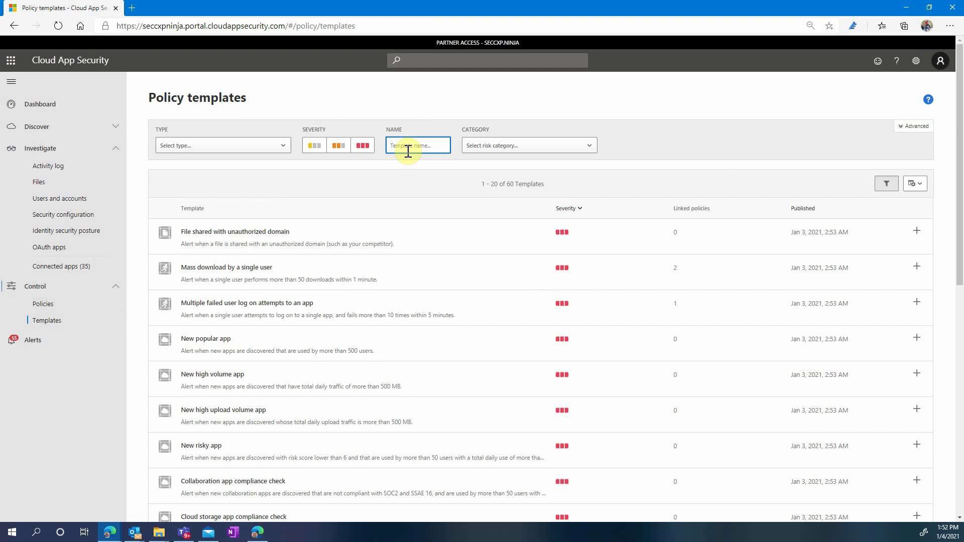
{"action": "type", "text": "box"}
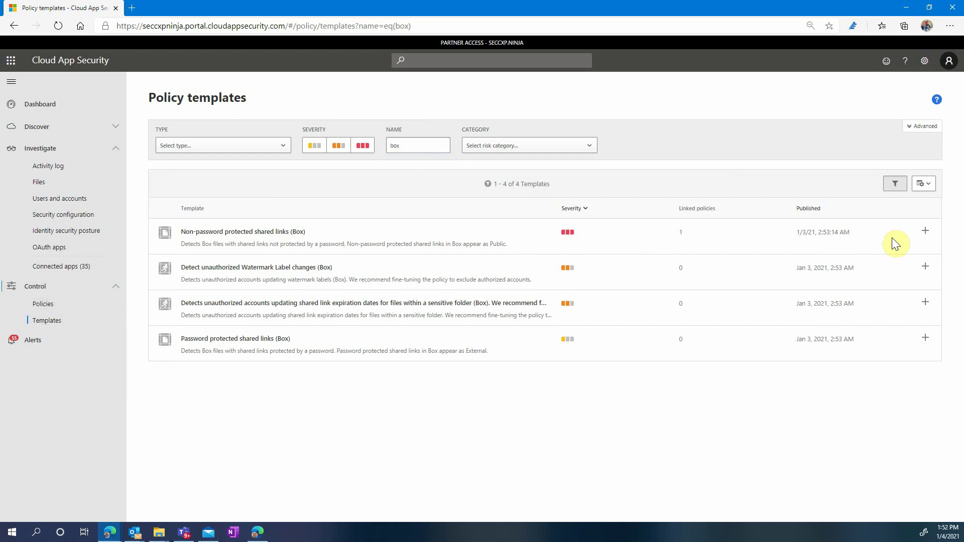
Create a file policy from the Non-password protected shared links (Box) template, leaving Box governance actions unchanged.
{"action": "left_click", "coordinate": [925, 231]}
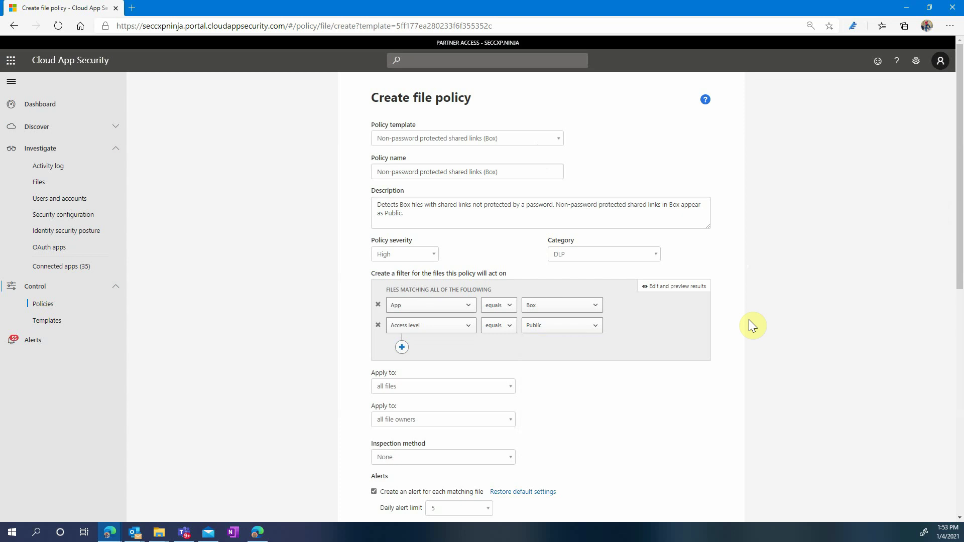
{"action": "scroll", "coordinate": [749, 320], "scroll_direction": "down", "scroll_amount": 4}
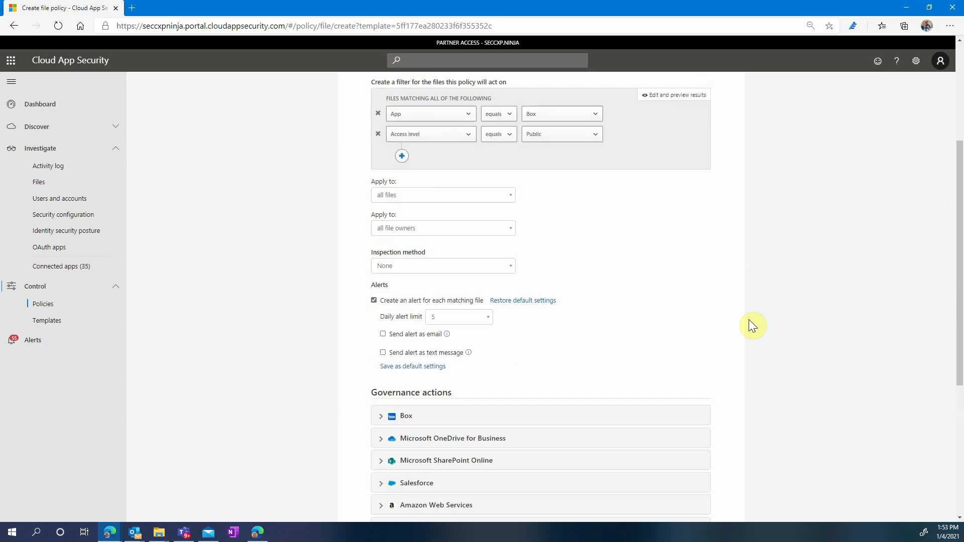
{"action": "scroll", "coordinate": [543, 415], "scroll_direction": "down", "scroll_amount": 2}
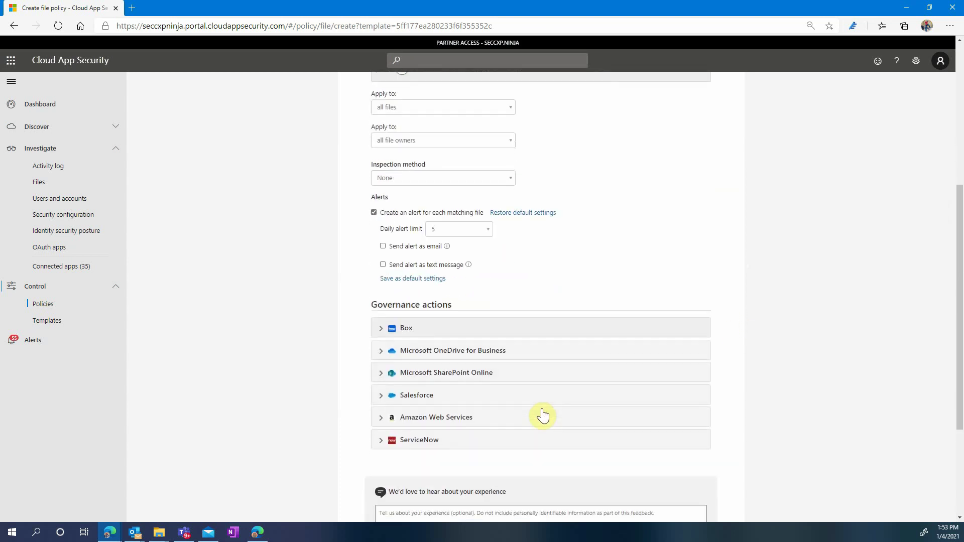
{"action": "left_click", "coordinate": [459, 332]}
{"action": "scroll", "coordinate": [459, 329], "scroll_direction": "down", "scroll_amount": 2}
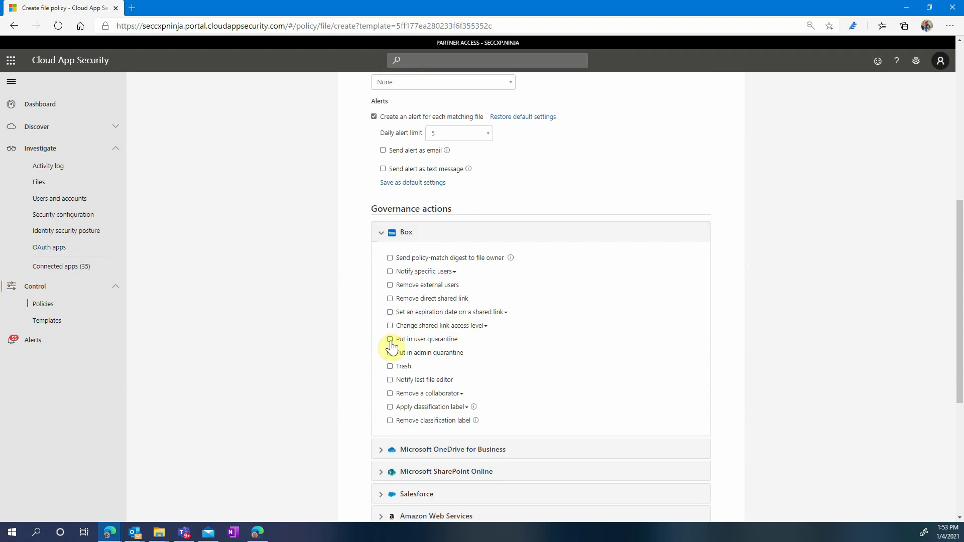
{"action": "left_click", "coordinate": [390, 299]}
{"action": "left_click", "coordinate": [390, 299]}
{"action": "scroll", "coordinate": [390, 304], "scroll_direction": "down", "scroll_amount": 5}
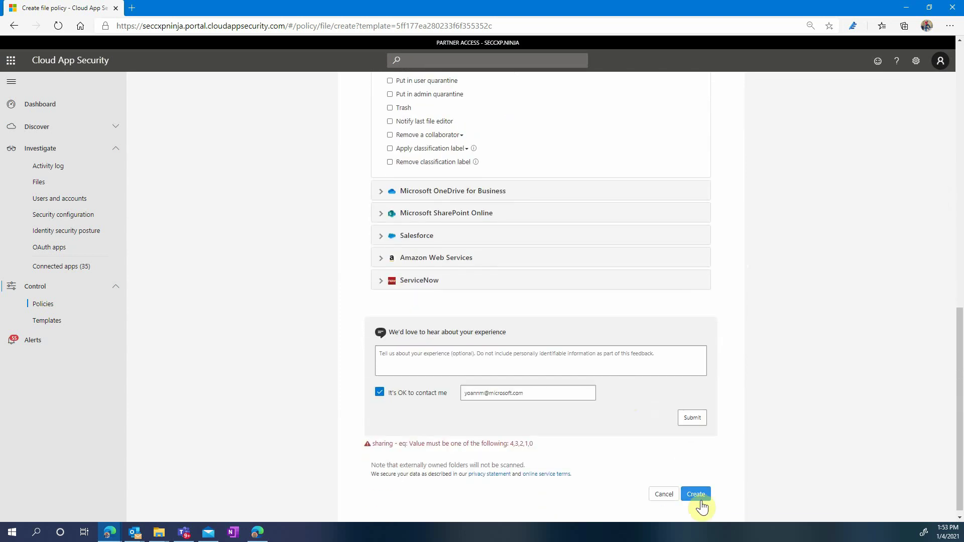
{"action": "left_click", "coordinate": [701, 499]}
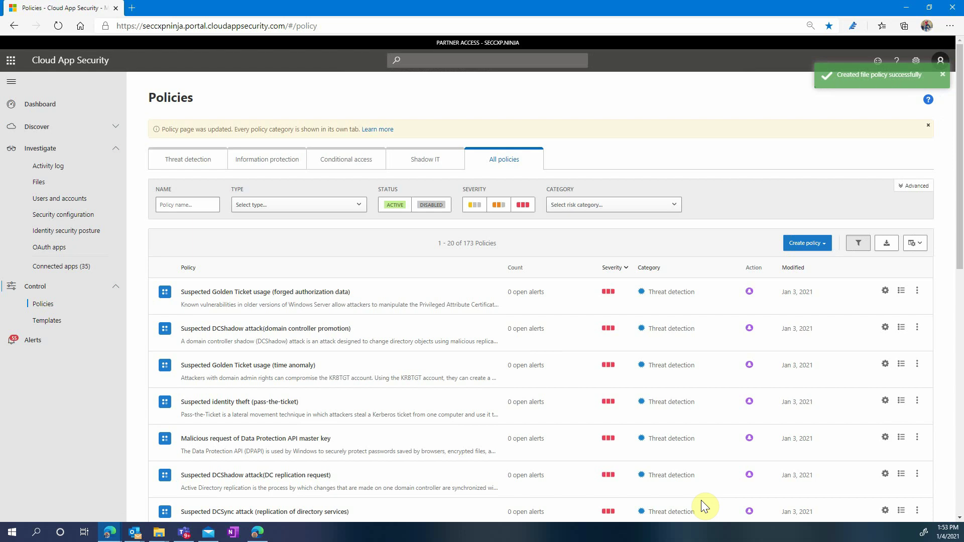
Filter templates by 'box' and start a policy from Detect unauthorized Watermark Label changes (Box).
{"action": "left_click", "coordinate": [61, 323]}
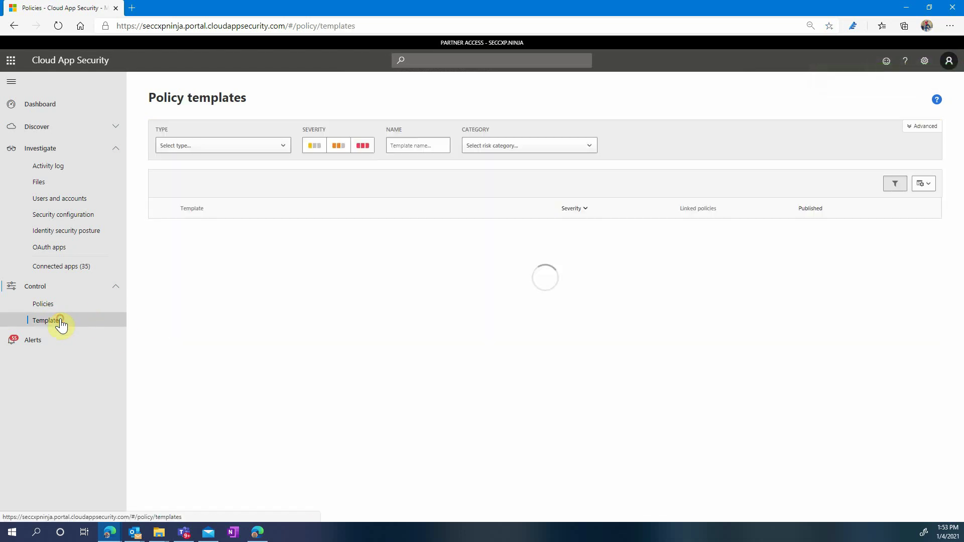
{"action": "left_click", "coordinate": [432, 143]}
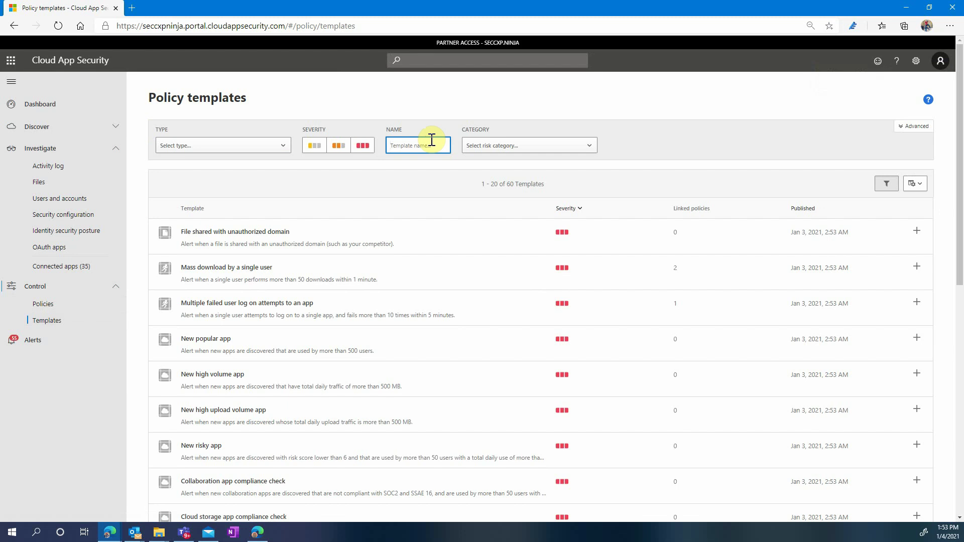
{"action": "type", "text": "box"}
{"action": "key", "text": "Return"}
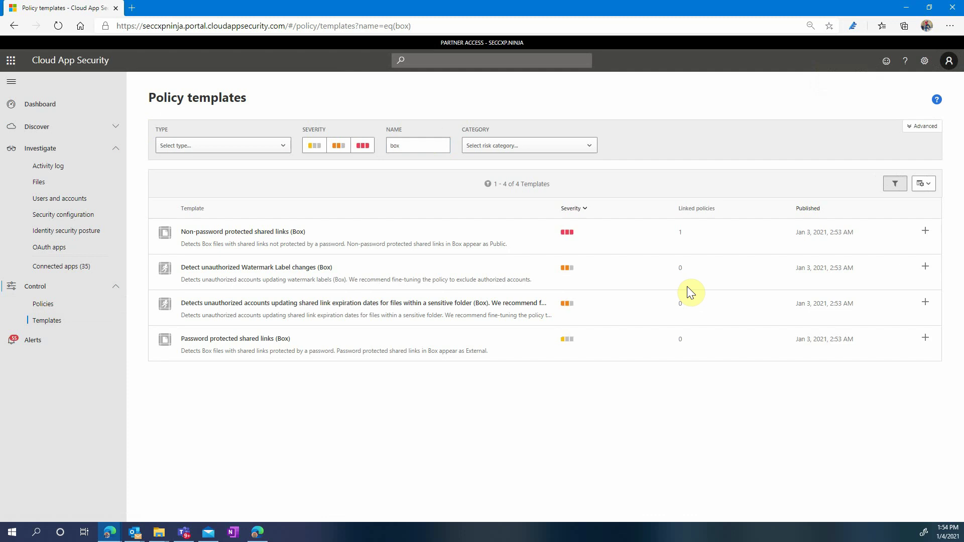
{"action": "left_click", "coordinate": [923, 266]}
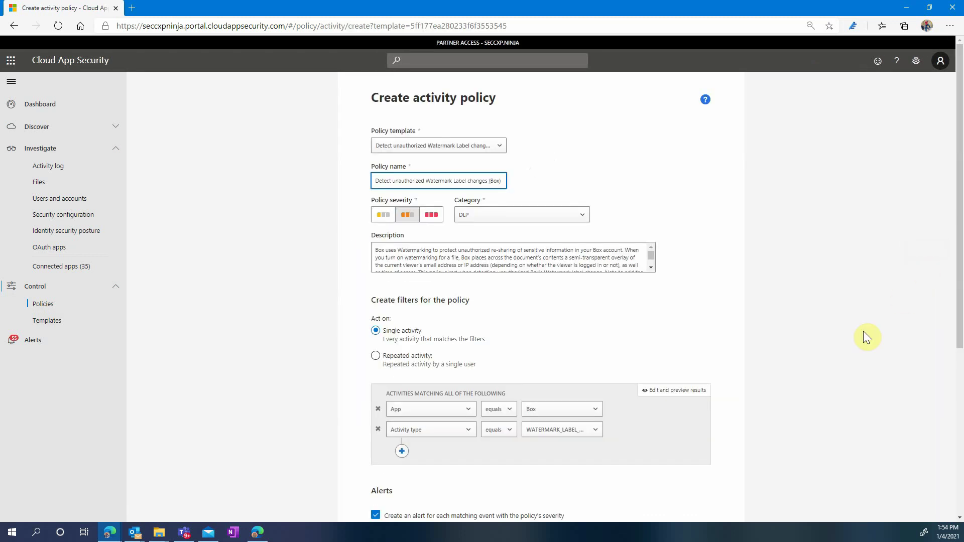
Review the activity type filter and Box governance actions, then create the Watermark Label changes policy.
{"action": "scroll", "coordinate": [702, 304], "scroll_direction": "down", "scroll_amount": 2}
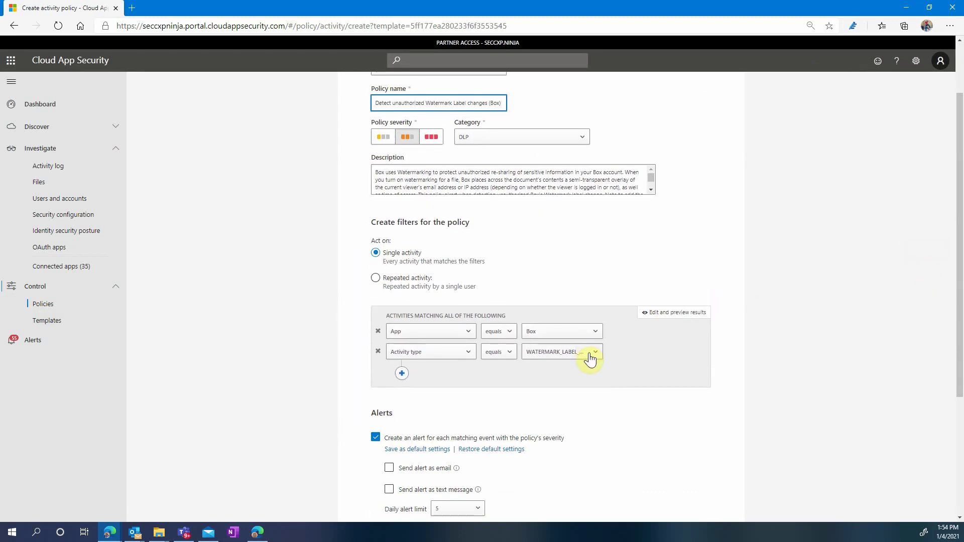
{"action": "left_click", "coordinate": [589, 353]}
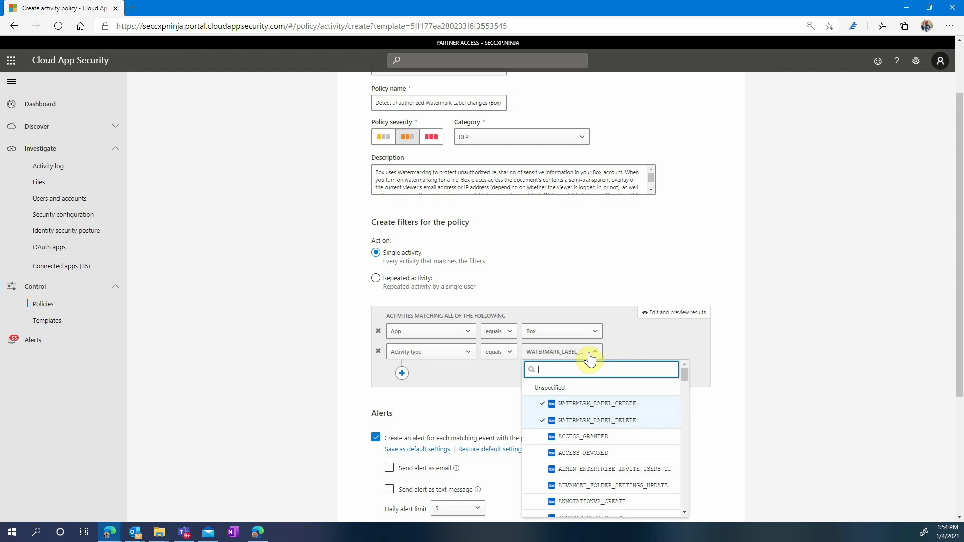
{"action": "left_click", "coordinate": [590, 357]}
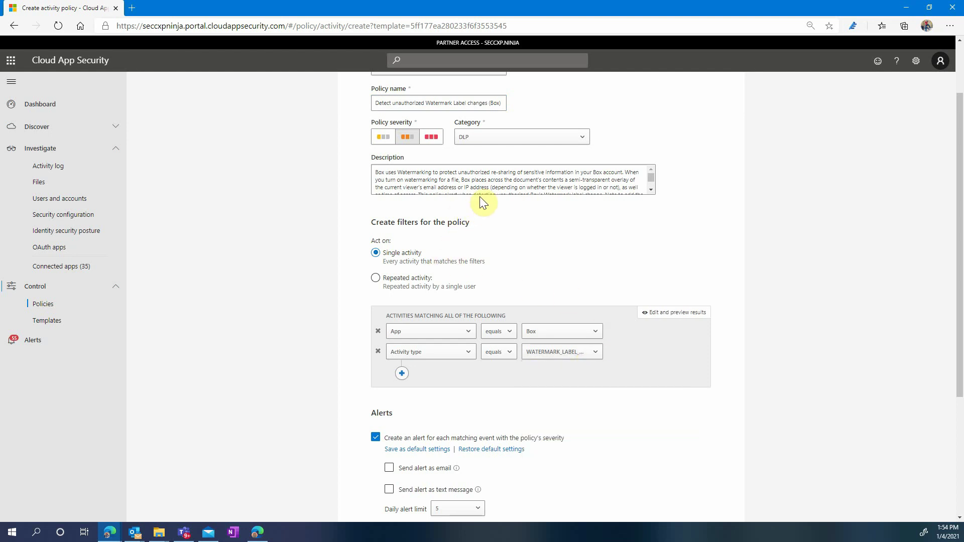
{"action": "scroll", "coordinate": [480, 196], "scroll_direction": "up", "scroll_amount": 2}
{"action": "scroll", "coordinate": [504, 162], "scroll_direction": "down", "scroll_amount": 3}
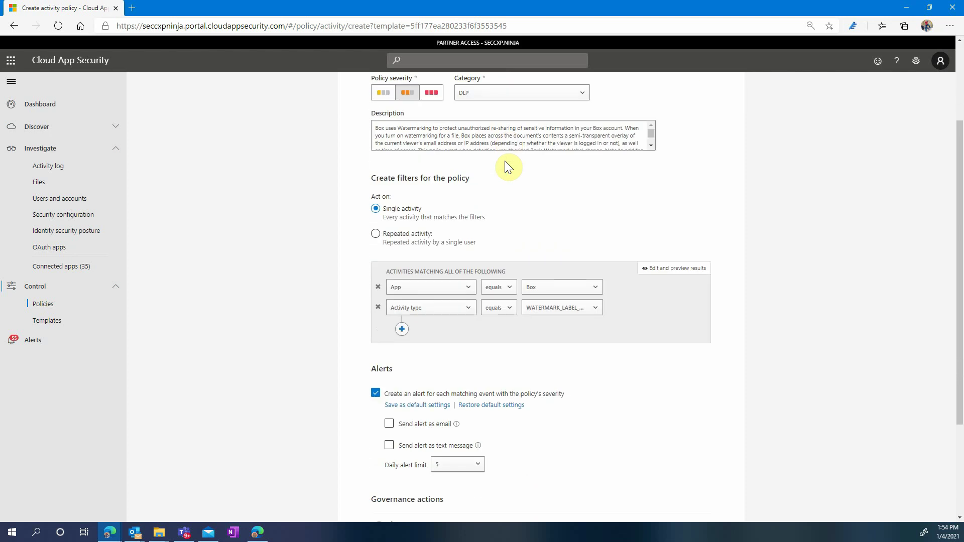
{"action": "scroll", "coordinate": [505, 162], "scroll_direction": "down", "scroll_amount": 1}
{"action": "scroll", "coordinate": [713, 322], "scroll_direction": "down", "scroll_amount": 2}
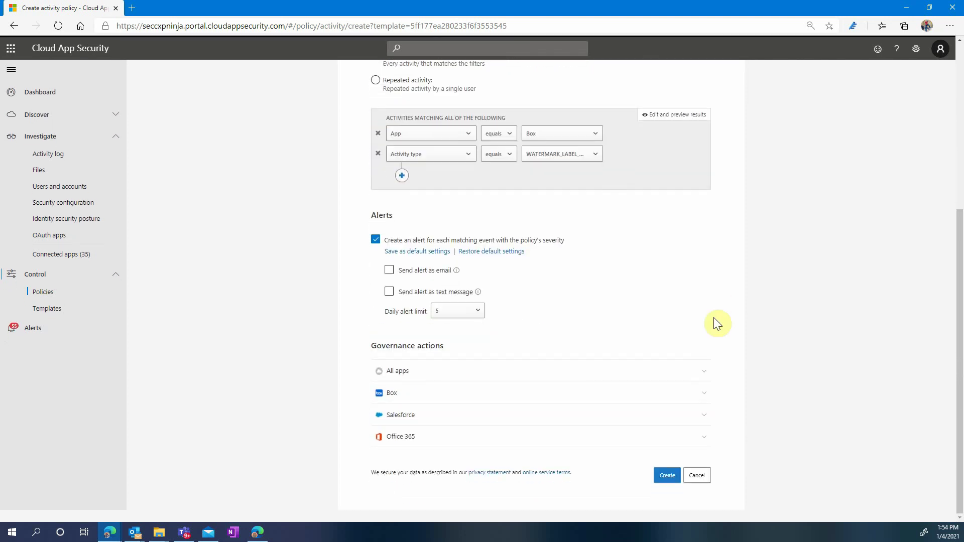
{"action": "left_click", "coordinate": [679, 415]}
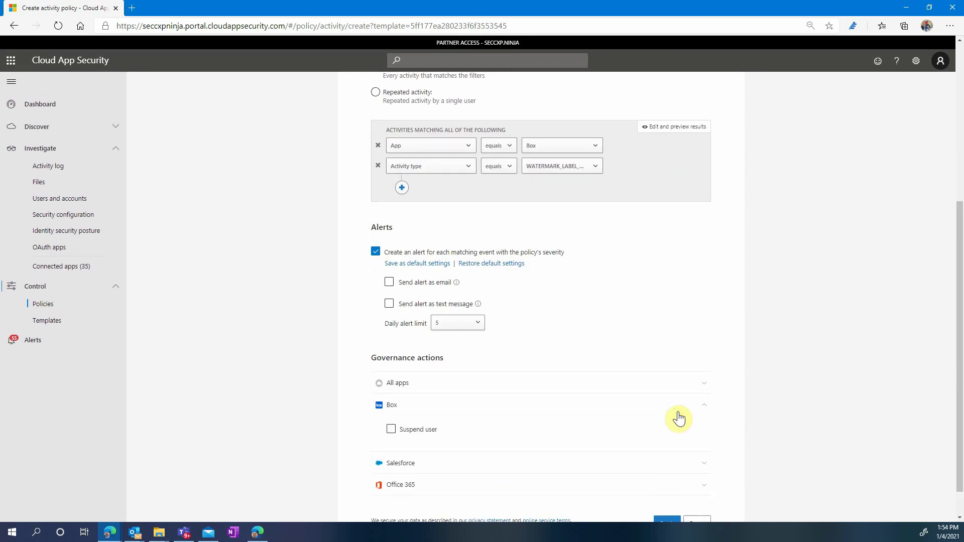
{"action": "left_click", "coordinate": [679, 418]}
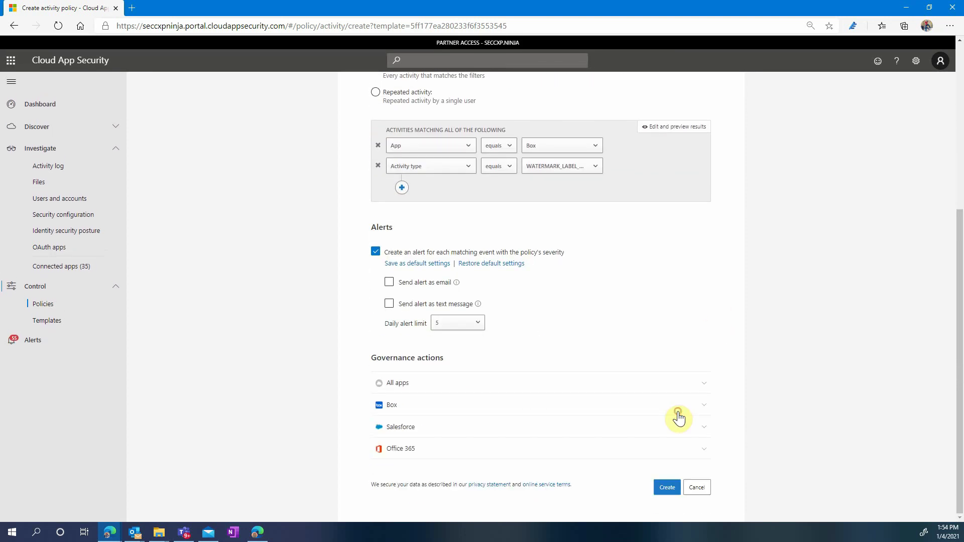
{"action": "left_click", "coordinate": [670, 488]}
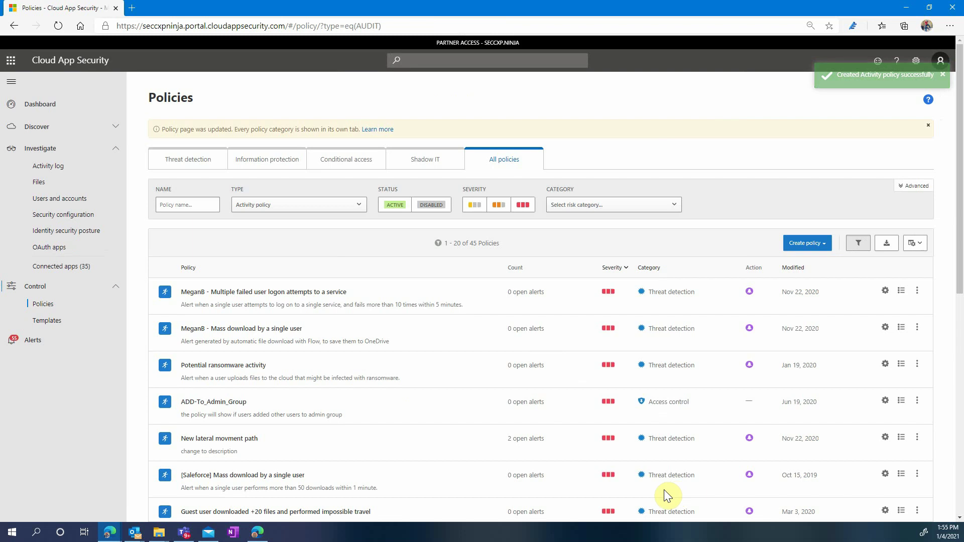
Filter the Files list to access levels Public (Internet), Public and External.
{"action": "left_click", "coordinate": [66, 187]}
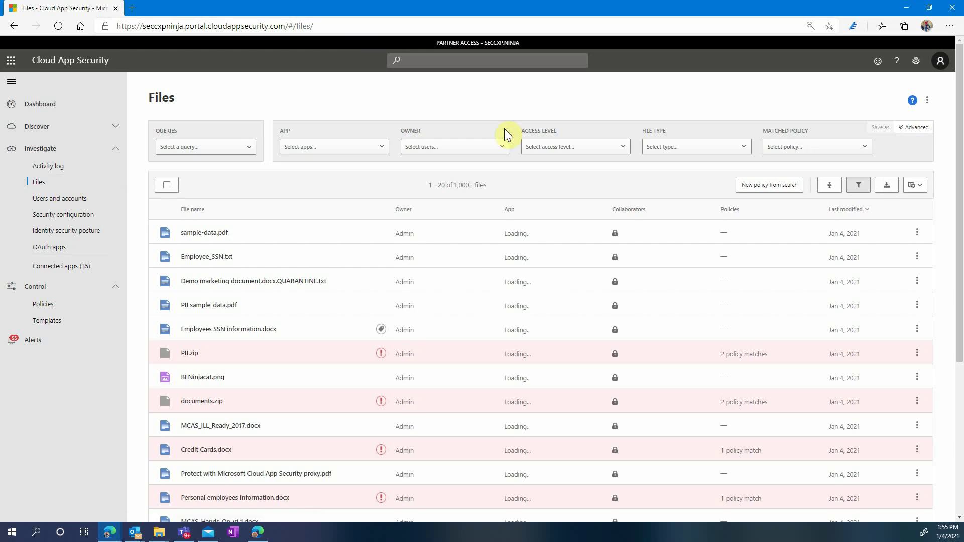
{"action": "left_click", "coordinate": [587, 149]}
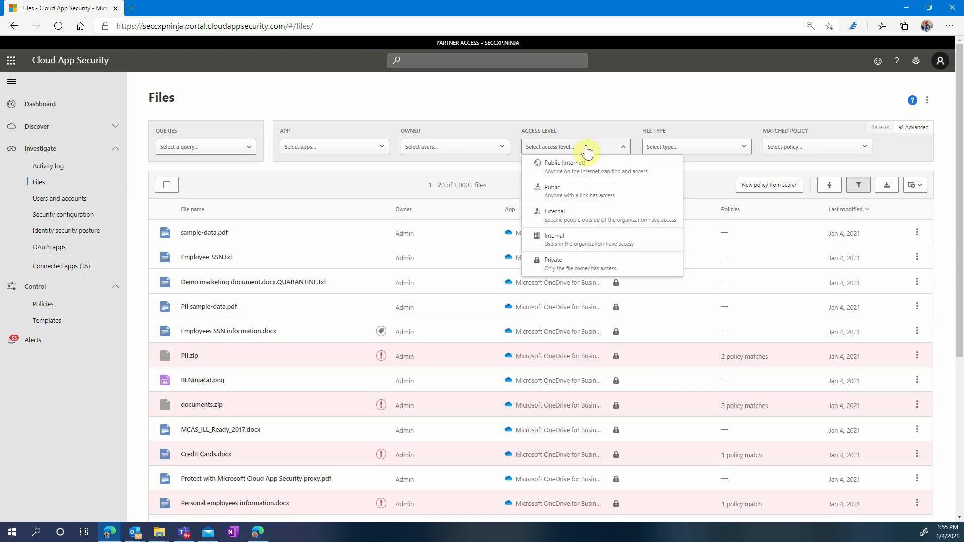
{"action": "left_click", "coordinate": [586, 164]}
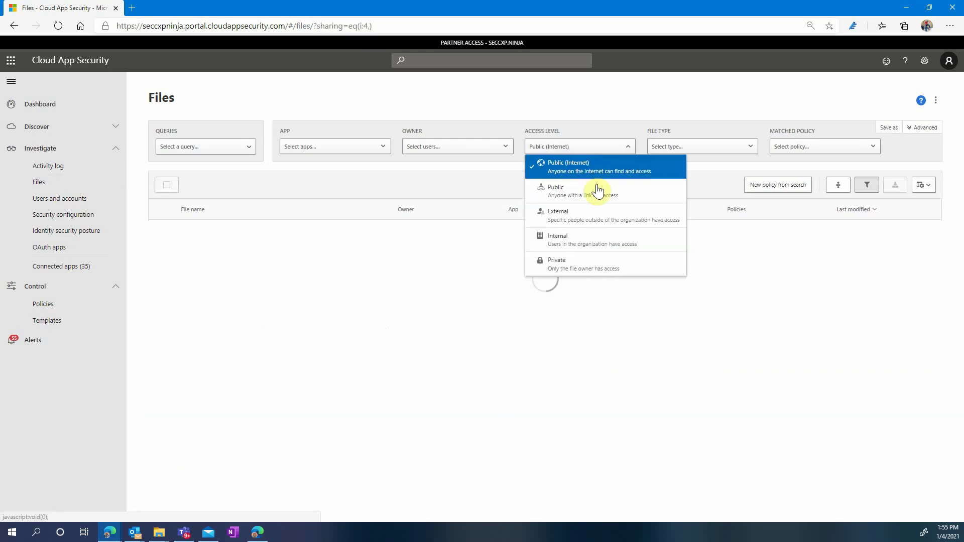
{"action": "left_click", "coordinate": [598, 193]}
{"action": "left_click", "coordinate": [604, 225]}
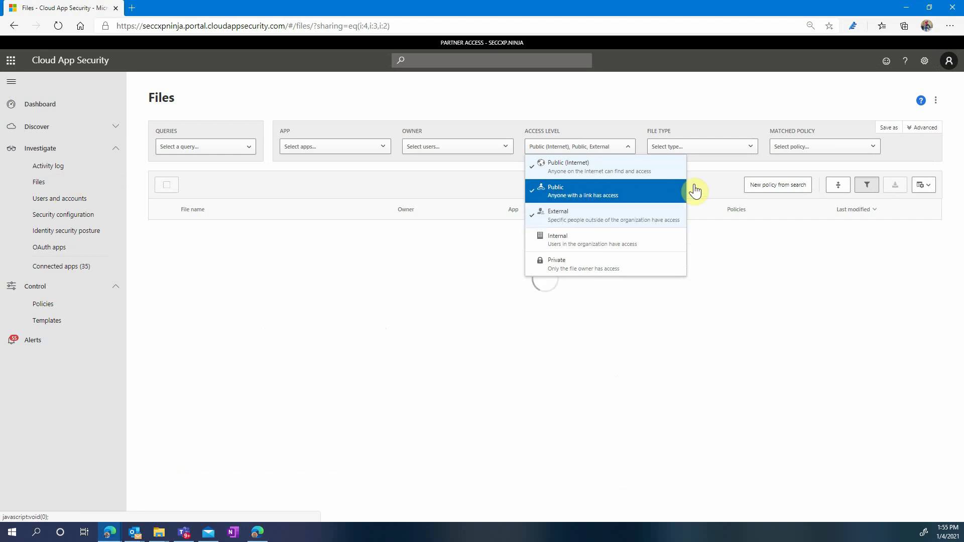
{"action": "left_click", "coordinate": [715, 184]}
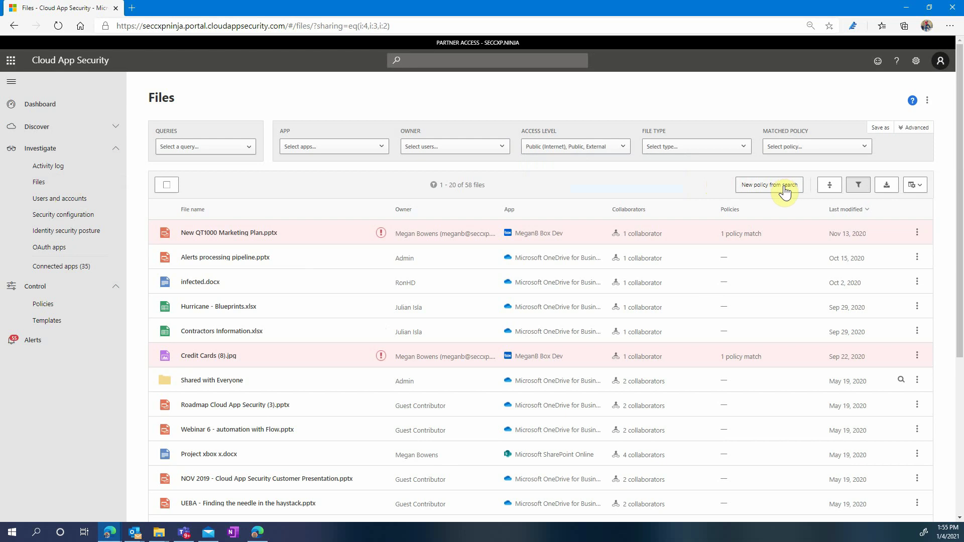
Limit the files to the Box app and start a new file policy from this search.
{"action": "left_click", "coordinate": [352, 146]}
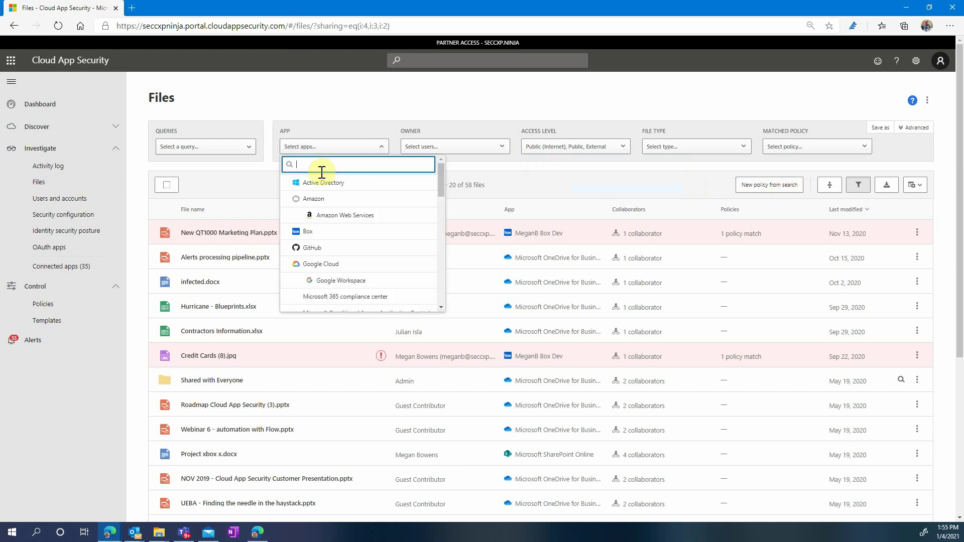
{"action": "left_click", "coordinate": [333, 233]}
{"action": "left_click", "coordinate": [523, 186]}
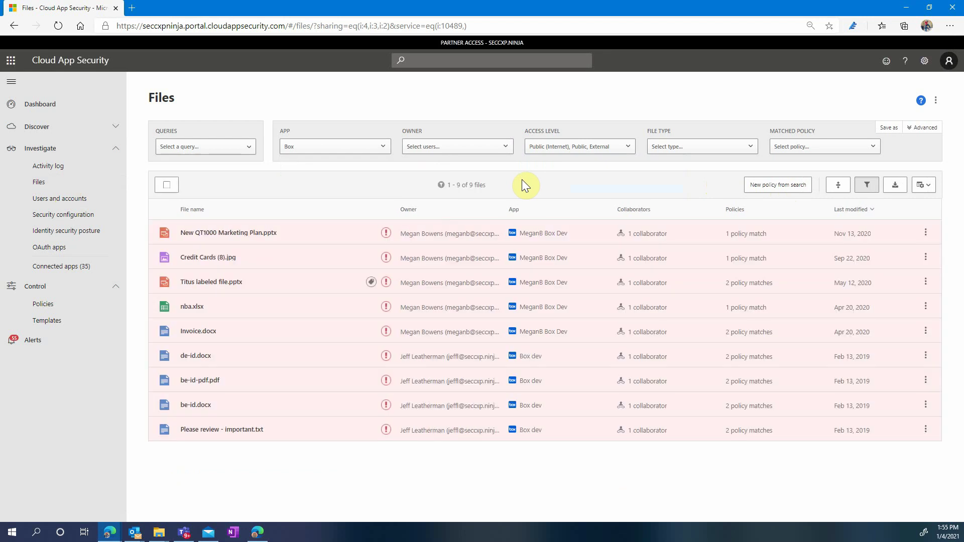
{"action": "left_click", "coordinate": [777, 185]}
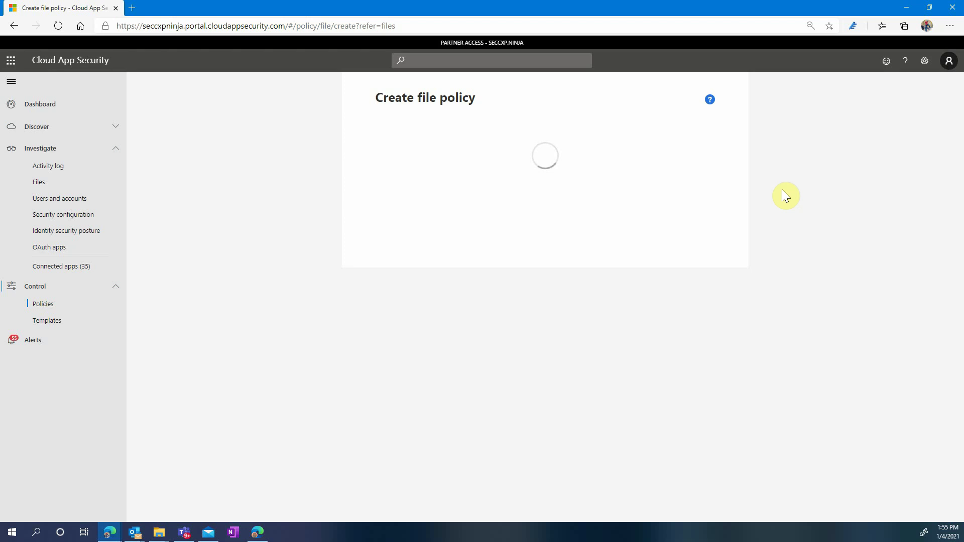
Name the policy 'protect shared files with CCN' and set inspection to Data Classification Service.
{"action": "left_click", "coordinate": [522, 172]}
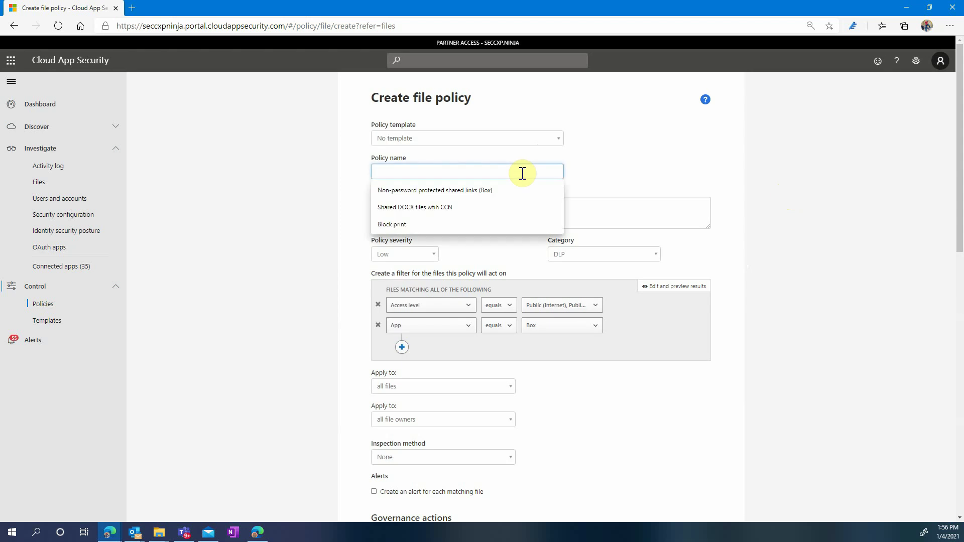
{"action": "type", "text": "protect"}
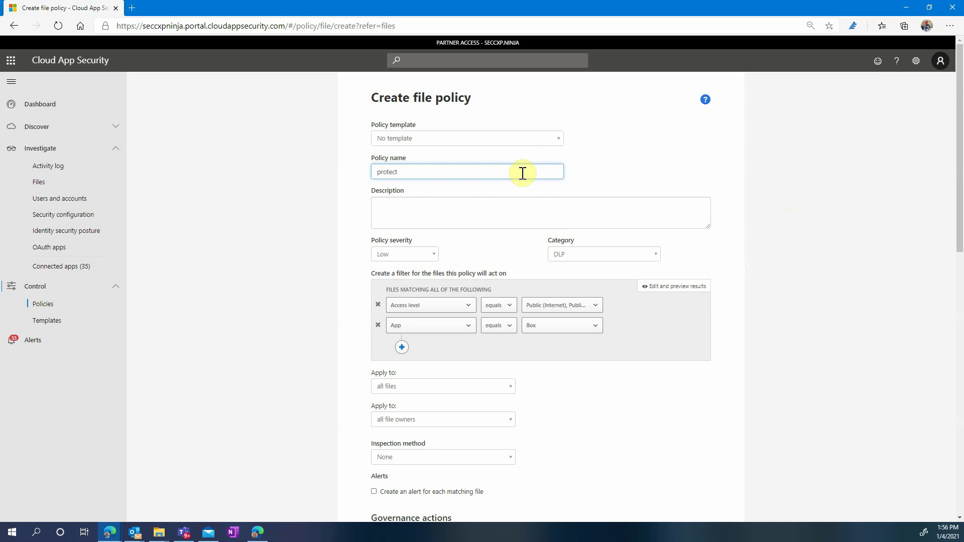
{"action": "type", "text": " shared files with CCN"}
{"action": "left_click", "coordinate": [473, 457]}
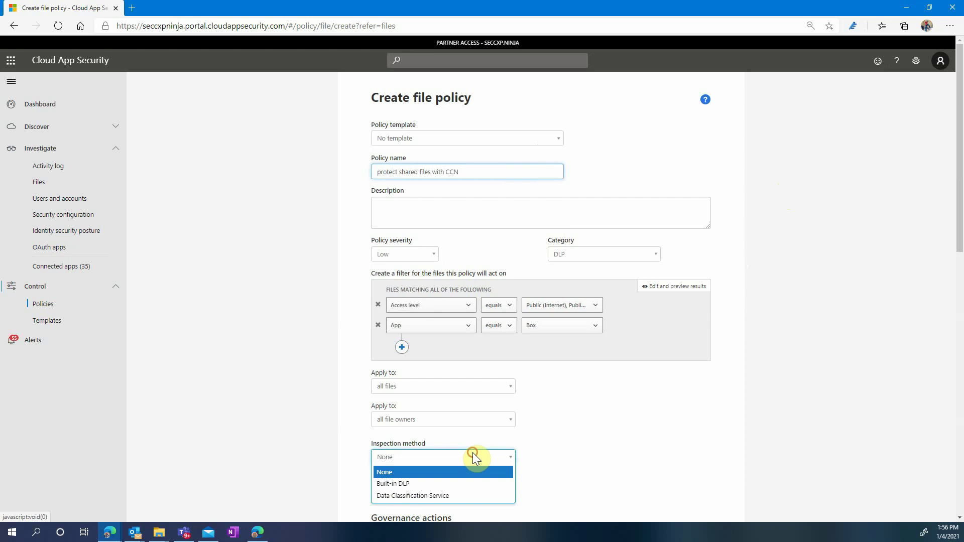
{"action": "left_click", "coordinate": [473, 497]}
Choose Credit Card Number as the sensitive information type to detect.
{"action": "left_click", "coordinate": [470, 501]}
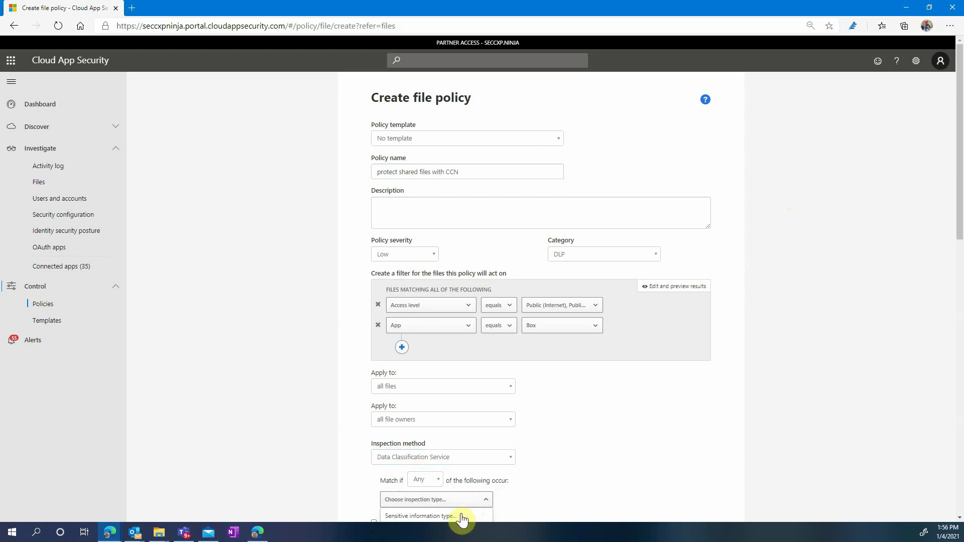
{"action": "left_click", "coordinate": [462, 517]}
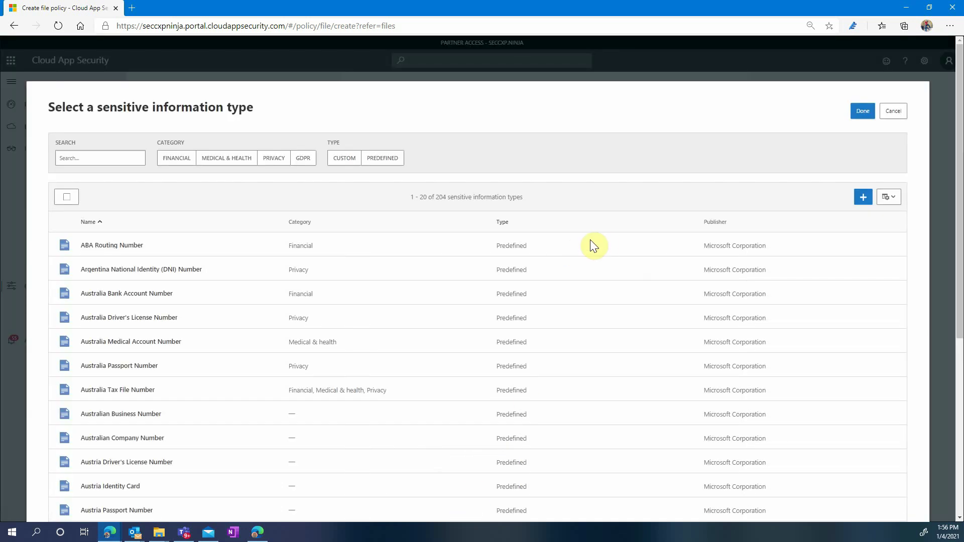
{"action": "left_click", "coordinate": [101, 159]}
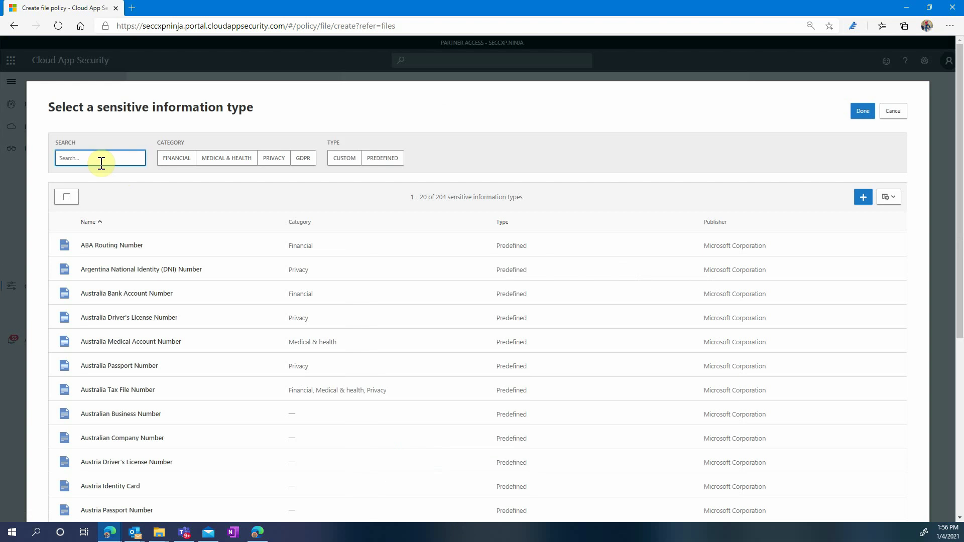
{"action": "type", "text": "credit"}
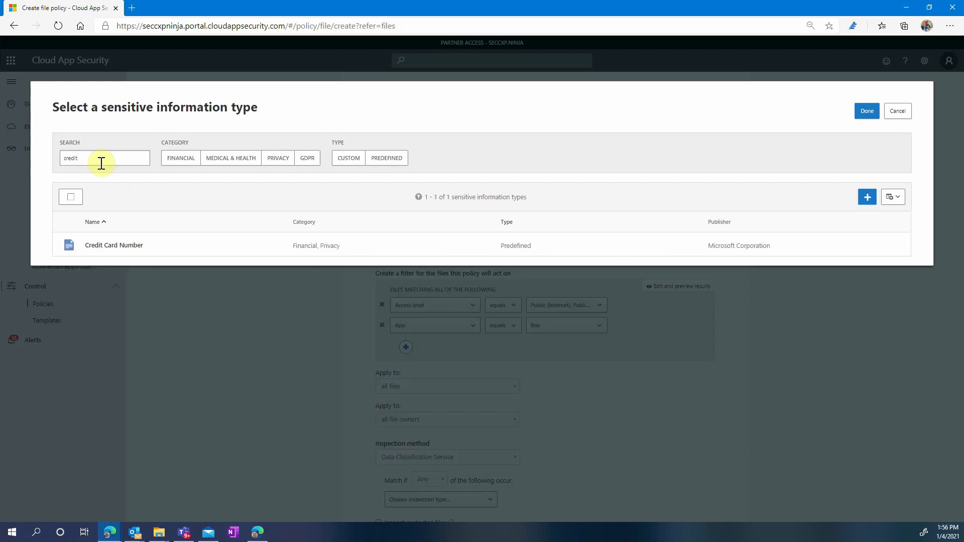
{"action": "left_click", "coordinate": [68, 245]}
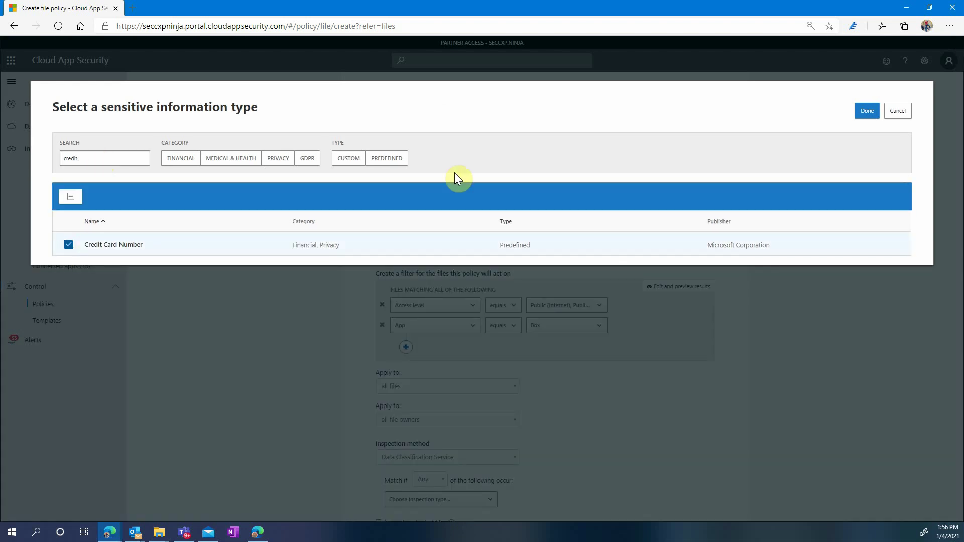
{"action": "left_click", "coordinate": [863, 117]}
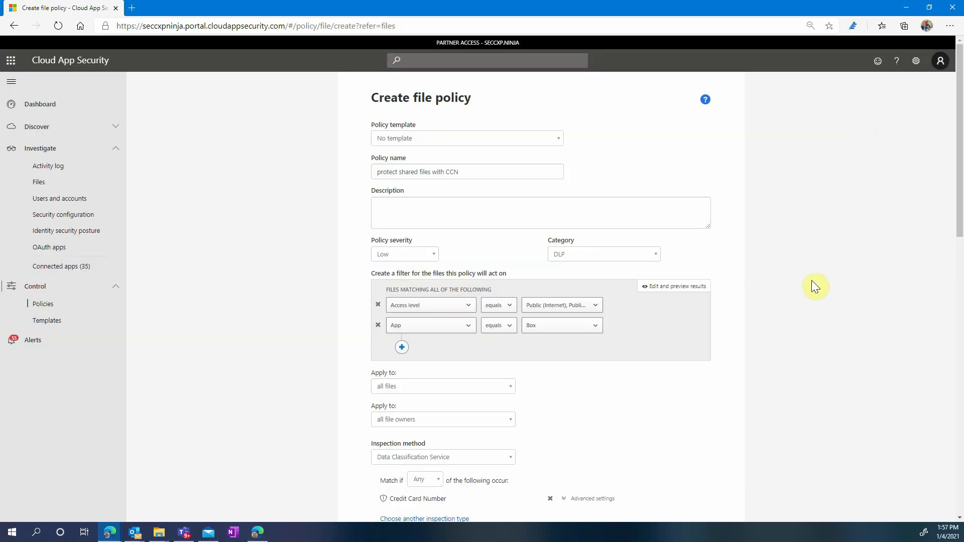
Set the Box governance action to apply the Confidential-All Employees classification label.
{"action": "scroll", "coordinate": [815, 286], "scroll_direction": "down", "scroll_amount": 5}
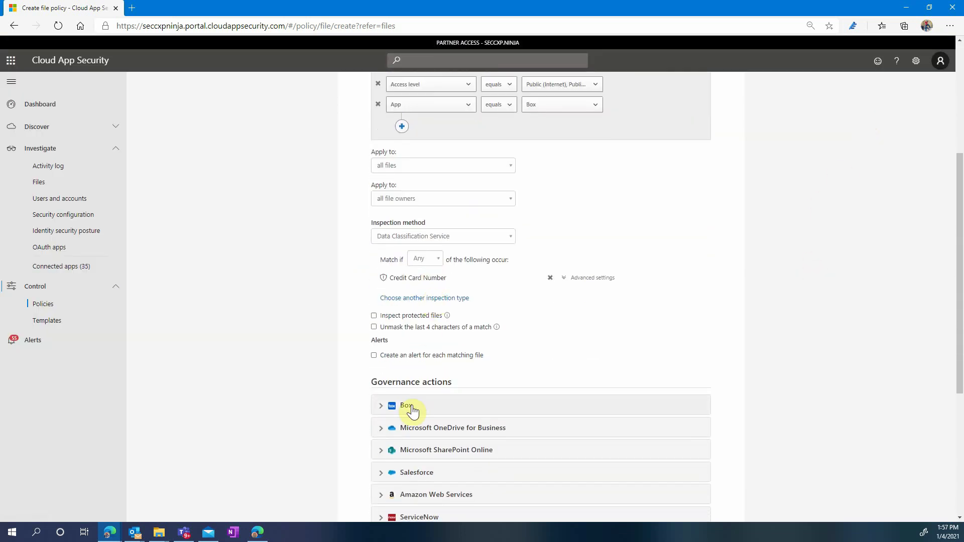
{"action": "left_click", "coordinate": [406, 406]}
{"action": "scroll", "coordinate": [413, 411], "scroll_direction": "down", "scroll_amount": 3}
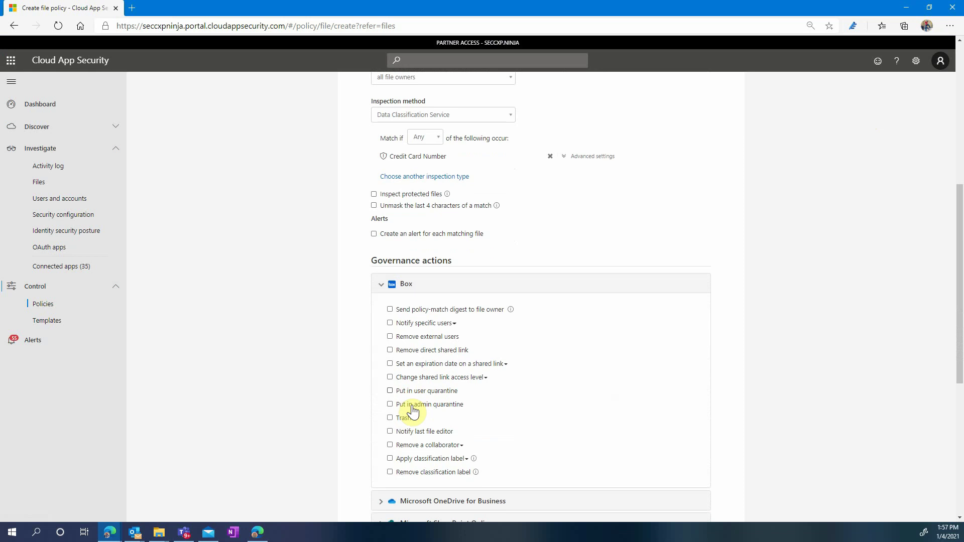
{"action": "scroll", "coordinate": [412, 411], "scroll_direction": "down", "scroll_amount": 1}
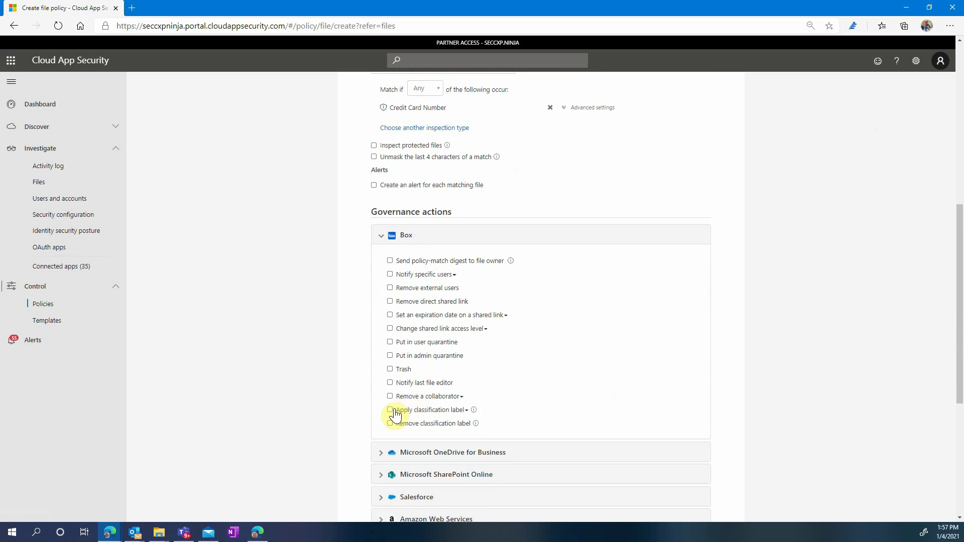
{"action": "left_click", "coordinate": [391, 410]}
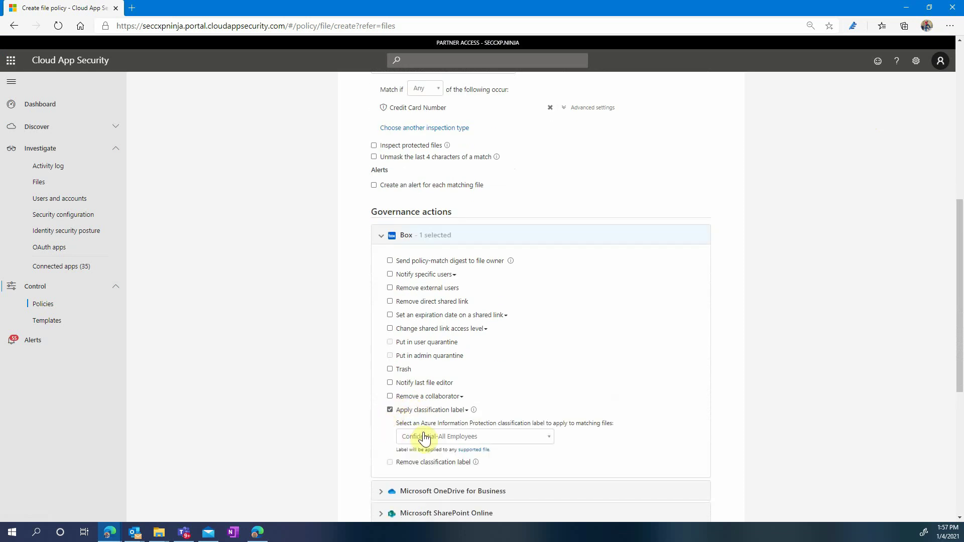
{"action": "left_click", "coordinate": [429, 436]}
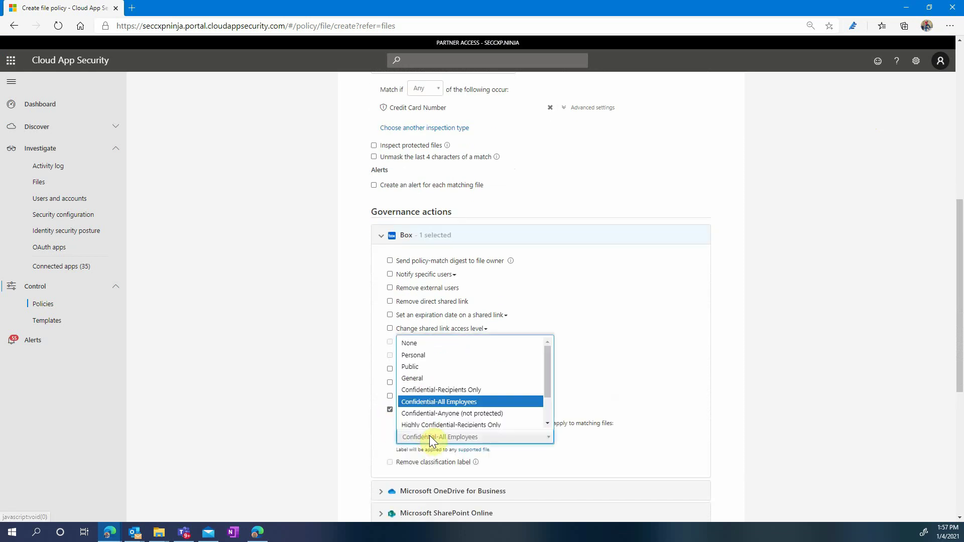
{"action": "left_click", "coordinate": [433, 402]}
Create the 'protect shared files with CCN' file policy.
{"action": "scroll", "coordinate": [351, 457], "scroll_direction": "down", "scroll_amount": 4}
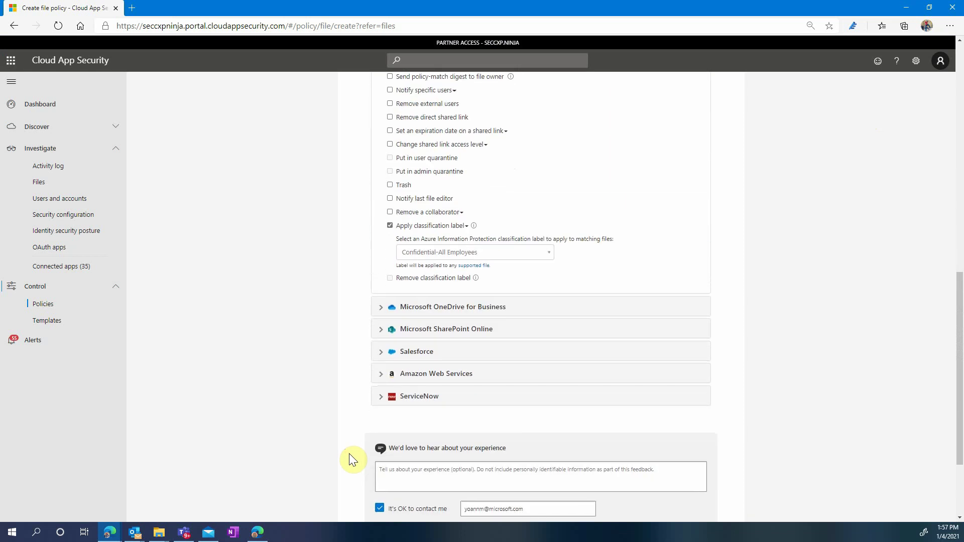
{"action": "scroll", "coordinate": [350, 454], "scroll_direction": "down", "scroll_amount": 3}
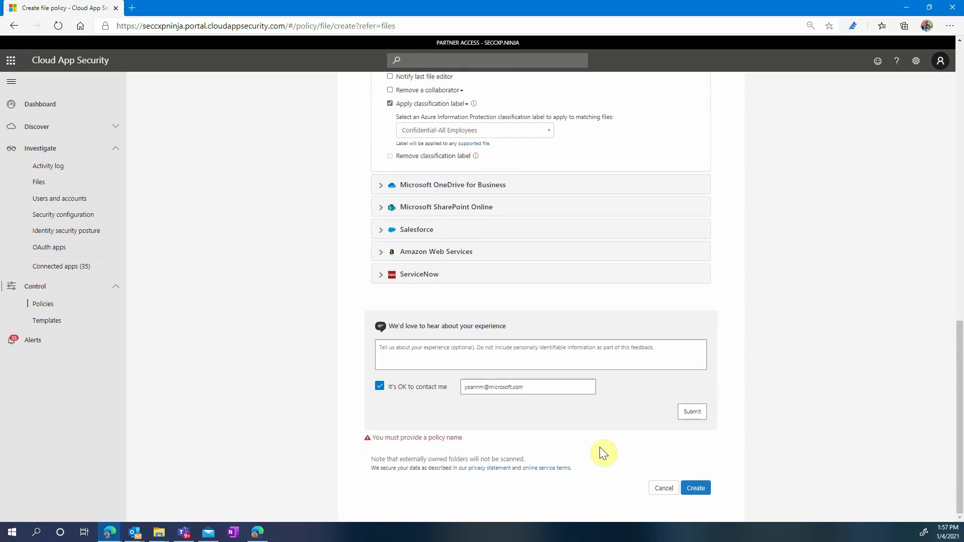
{"action": "left_click", "coordinate": [705, 489]}
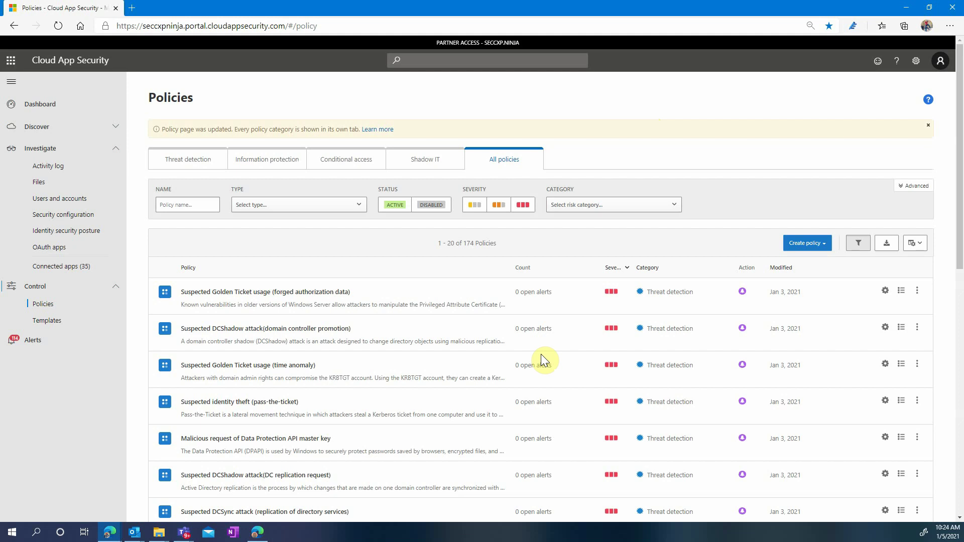
Filter policies by 'non-password' and open the Box shared-links policy's 9 matching files.
{"action": "left_click", "coordinate": [201, 203]}
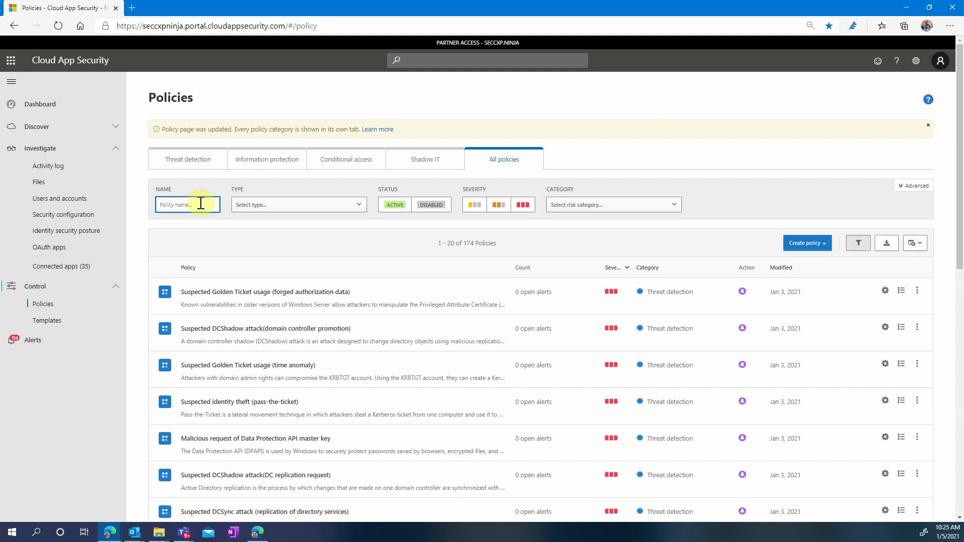
{"action": "type", "text": "non-password"}
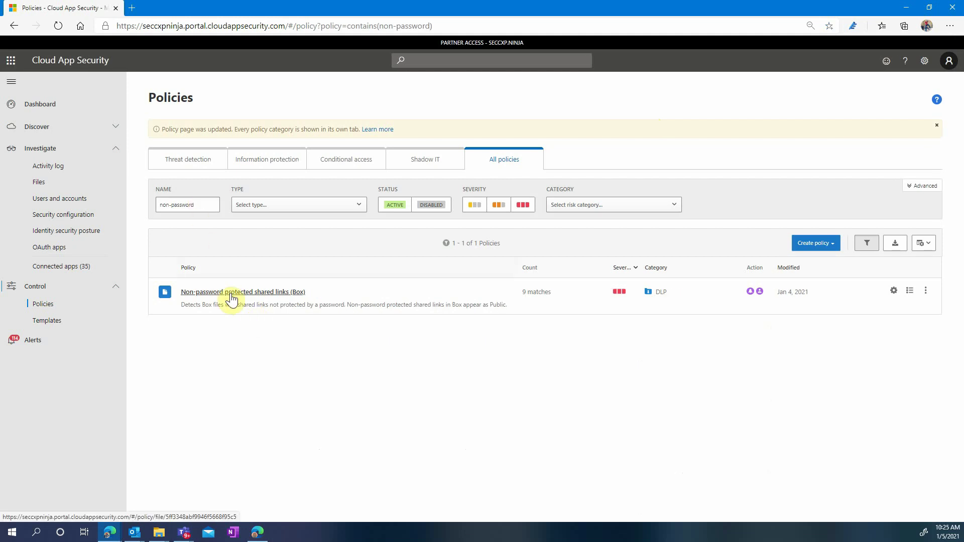
{"action": "left_click", "coordinate": [537, 293]}
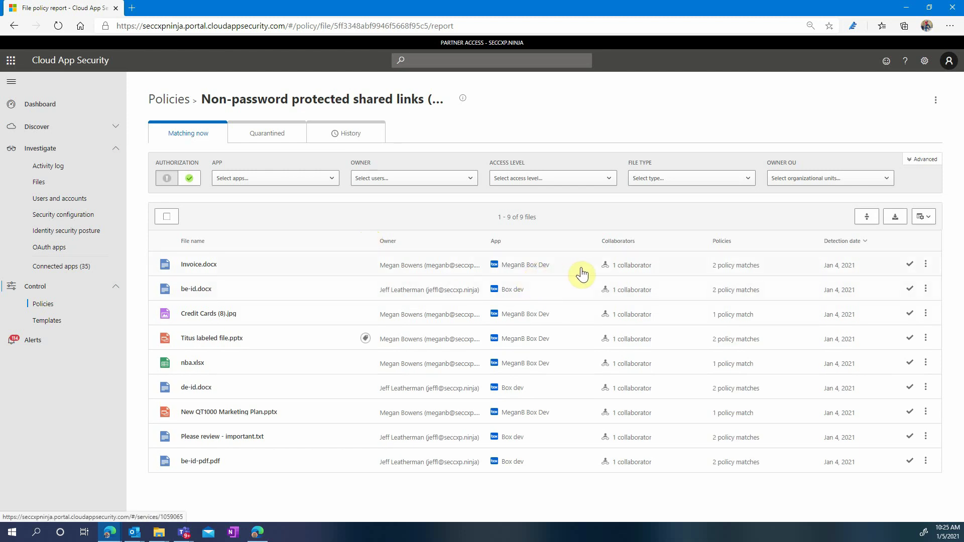
Expand Invoice.docx and view its single collaborator, a public shared link.
{"action": "left_click", "coordinate": [692, 274]}
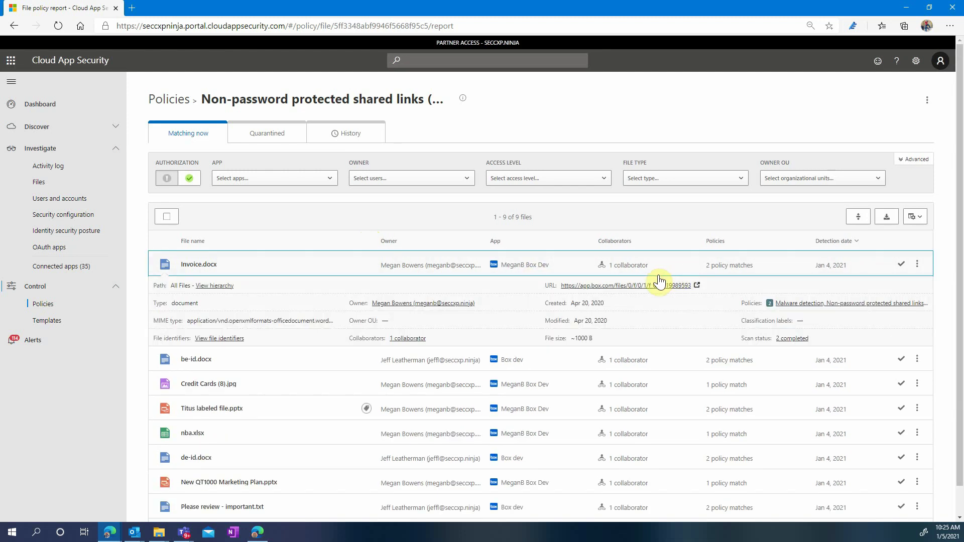
{"action": "left_click", "coordinate": [407, 339]}
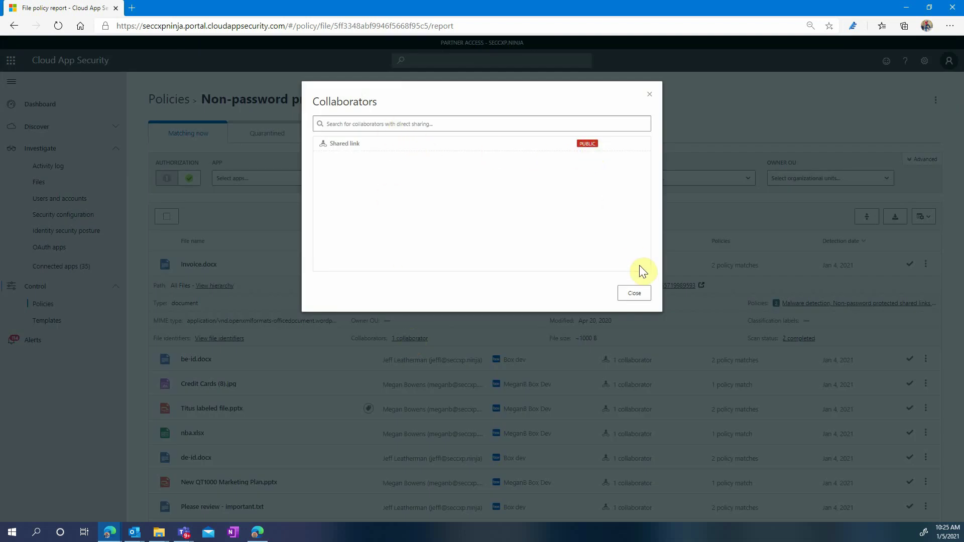
{"action": "left_click", "coordinate": [634, 294]}
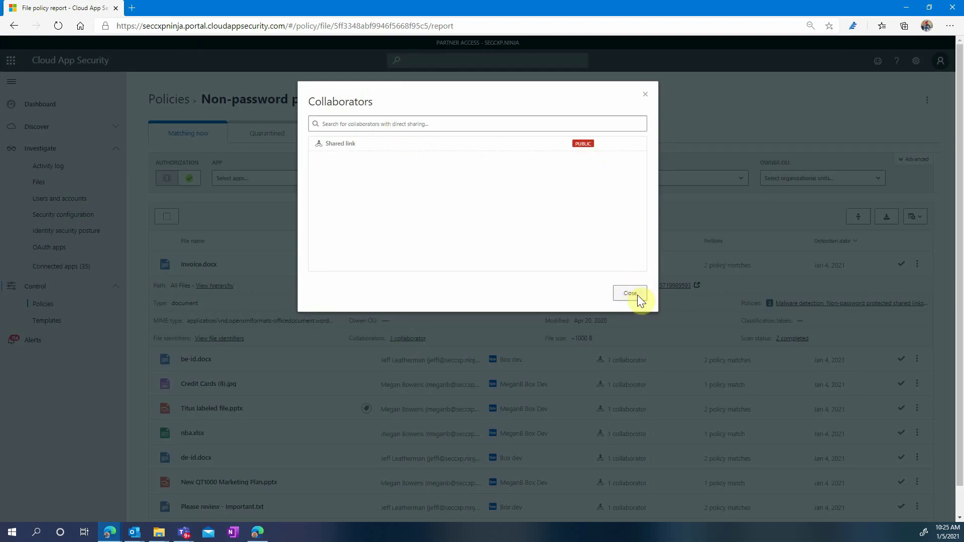